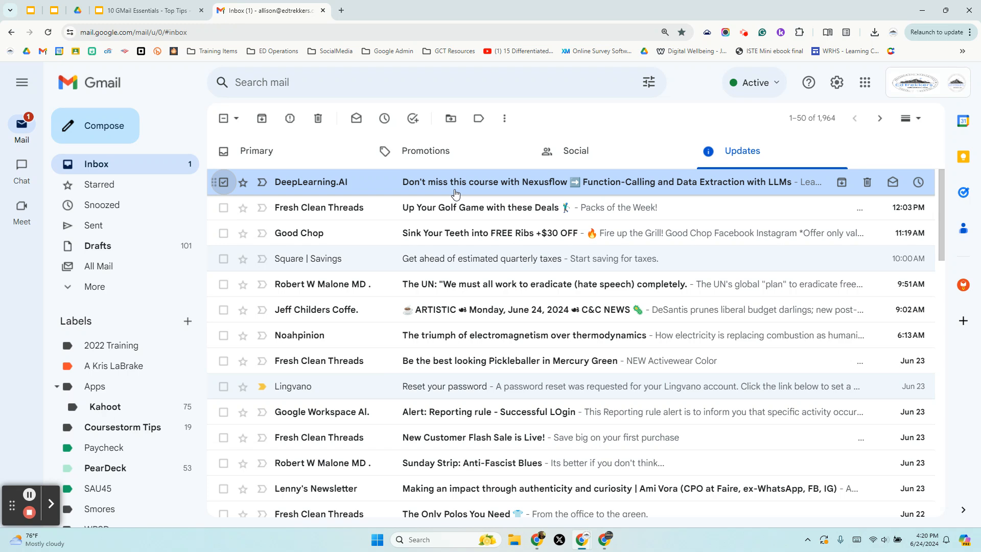
Step: Create a filter from the DeepLearning.AI message, matching 4 conversations, and reach its action choices
click(506, 117)
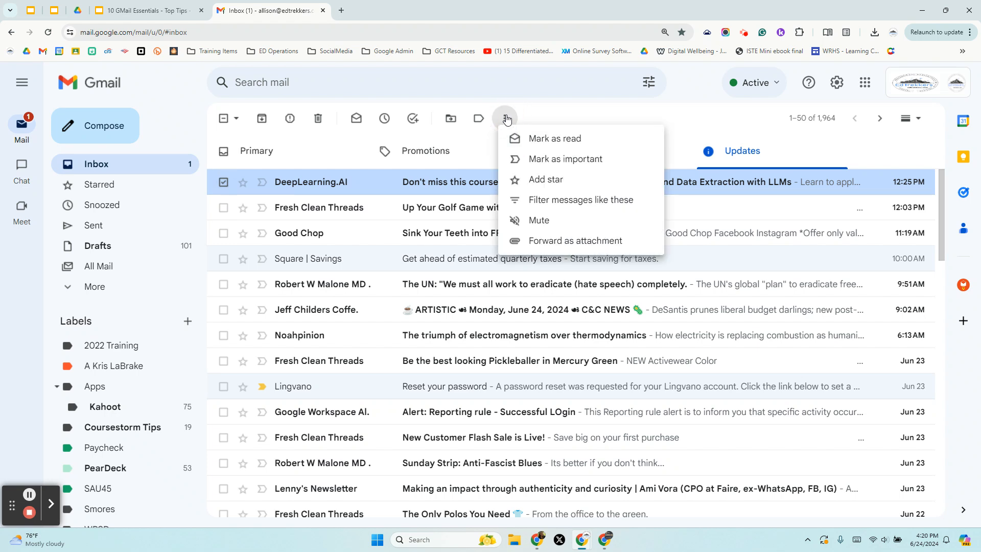
click(551, 199)
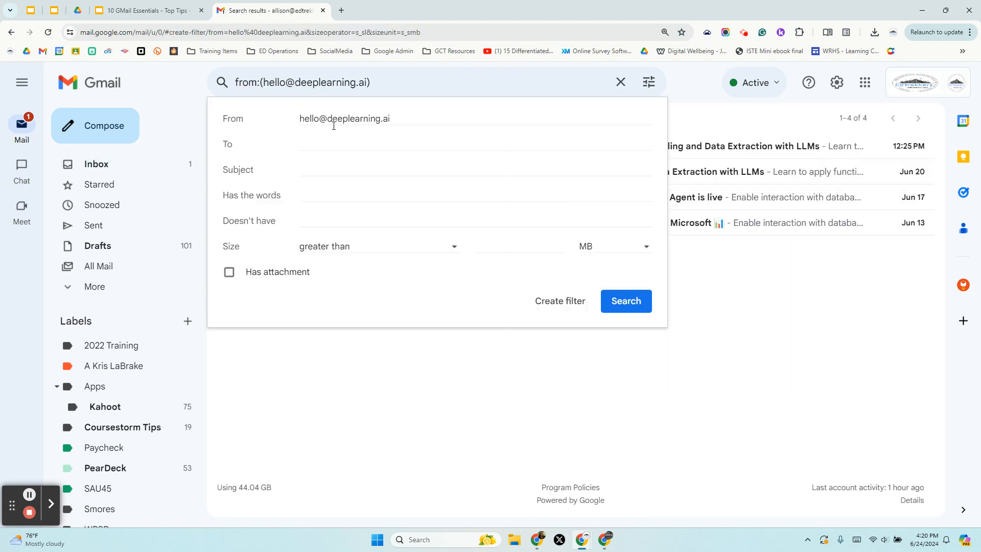
click(573, 301)
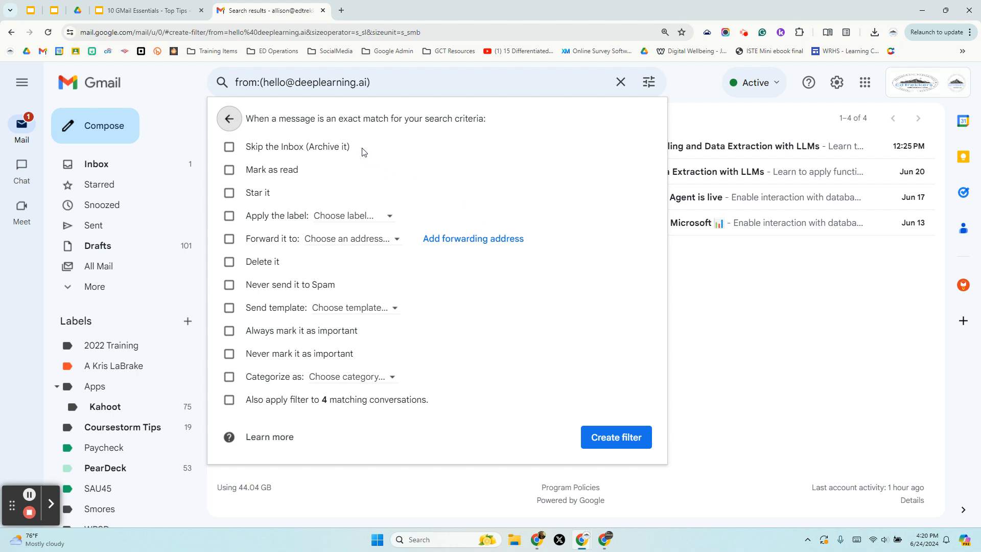
Step: Make the filter apply a newly created label named 'Ai Info'
click(230, 216)
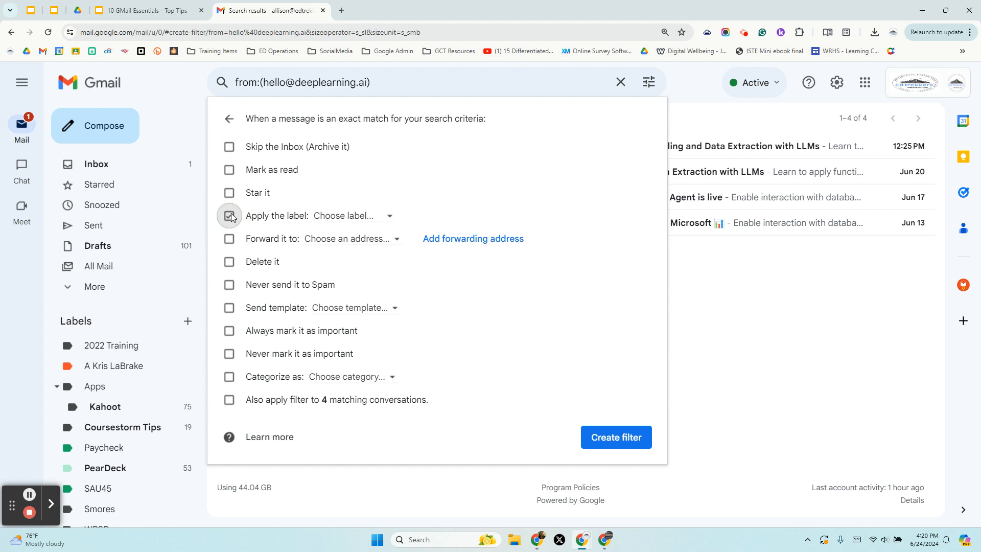
click(357, 215)
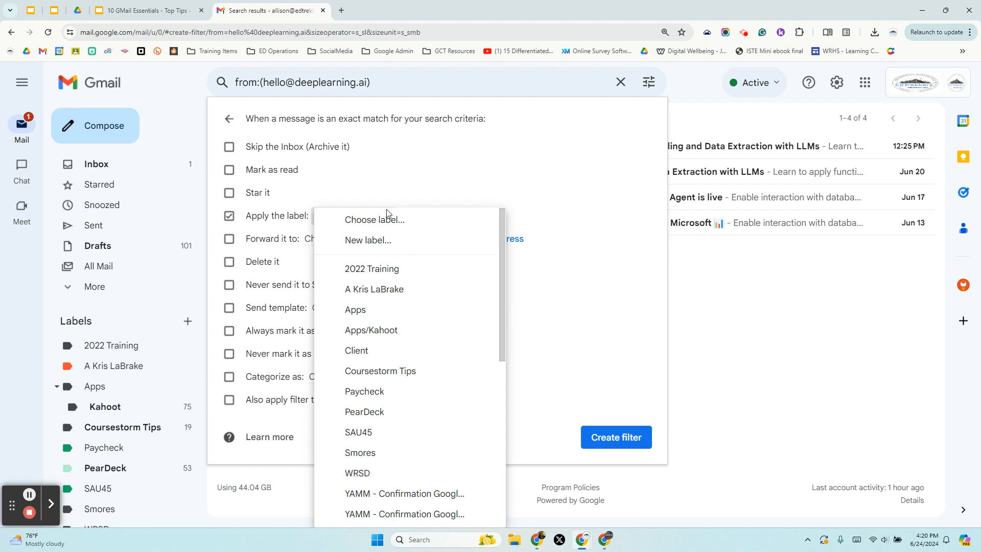
click(380, 244)
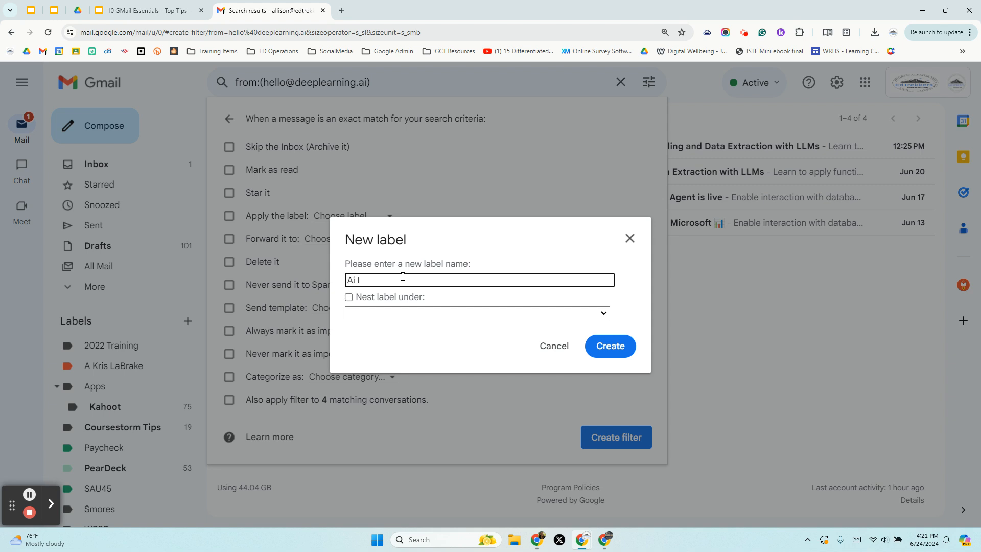
text(Ai Information)
key(BackSpace)
key(BackSpace)
key(BackSpace)
key(BackSpace)
key(BackSpace)
key(BackSpace)
key(BackSpace)
key(BackSpace)
key(BackSpace)
key(BackSpace)
key(BackSpace)
click(620, 349)
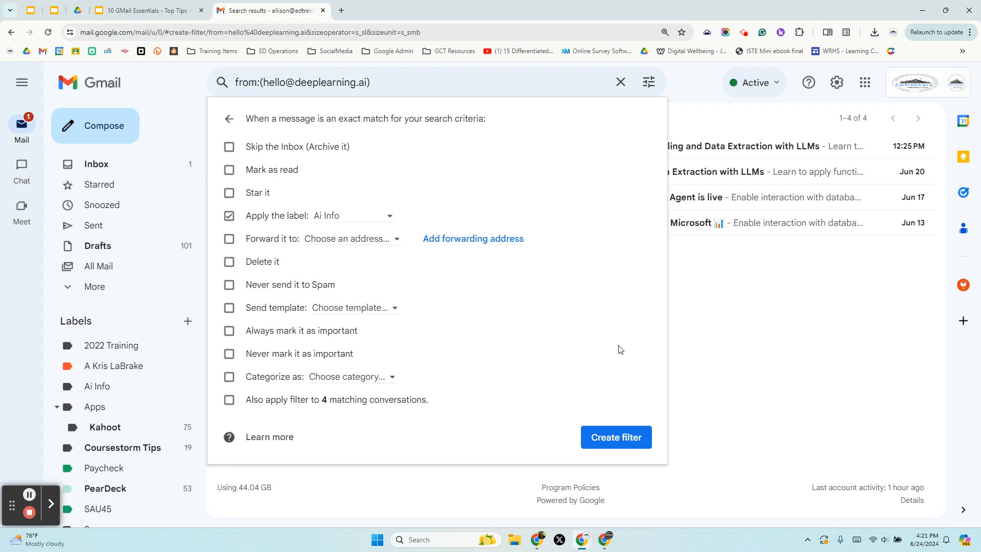
Step: Also apply the filter to the 4 existing DeepLearning.AI conversations and save it
click(233, 404)
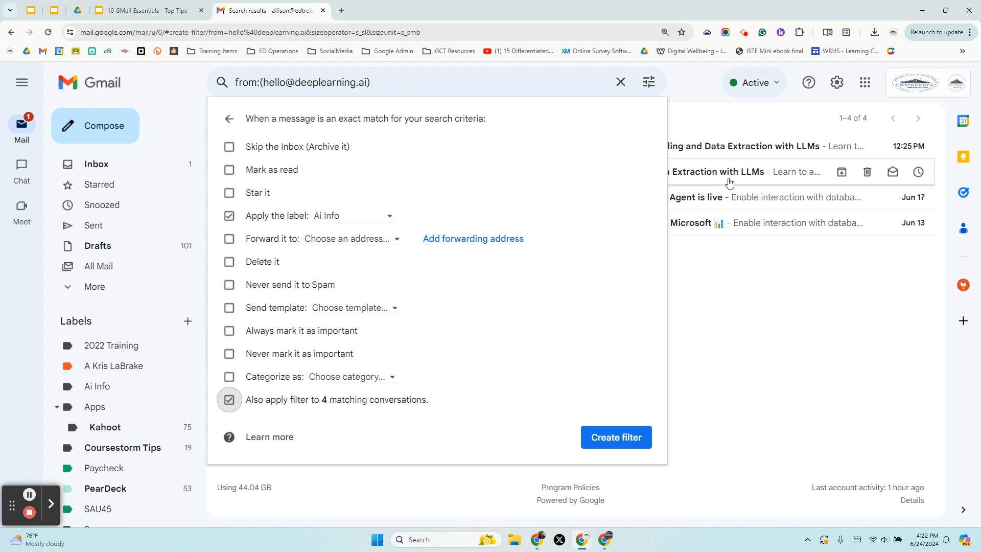
click(620, 437)
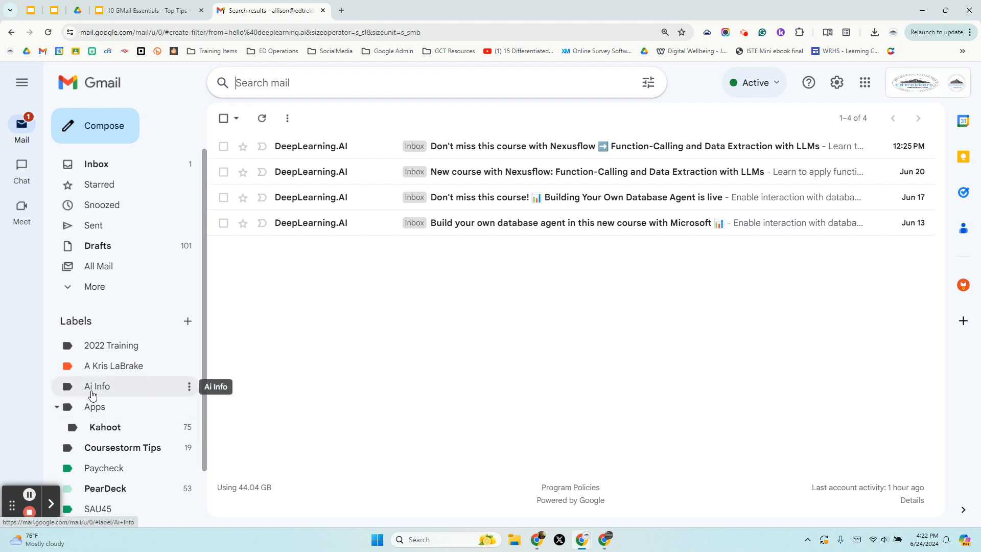
Step: Set the Ai Info label's color to blue
click(189, 391)
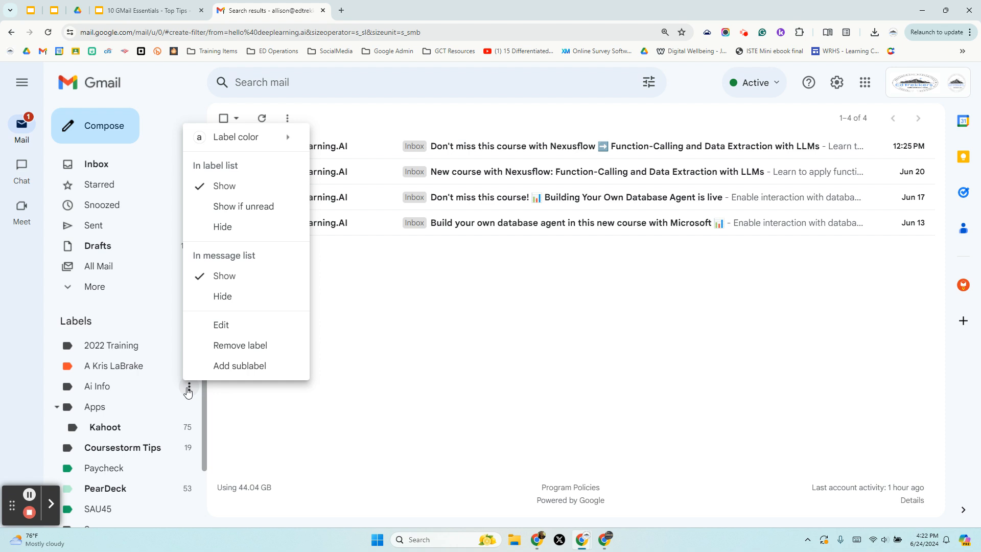
mouse_move(229, 136)
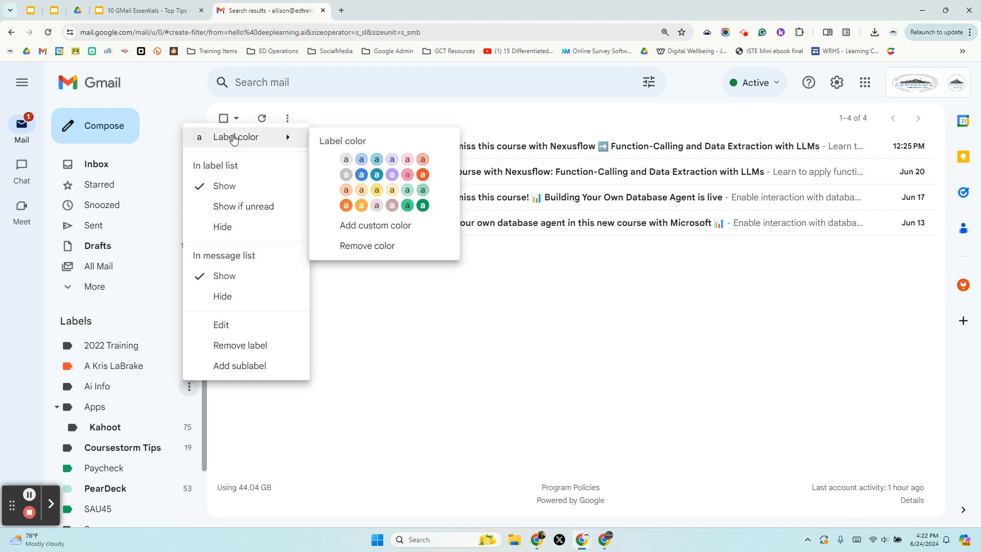
click(361, 174)
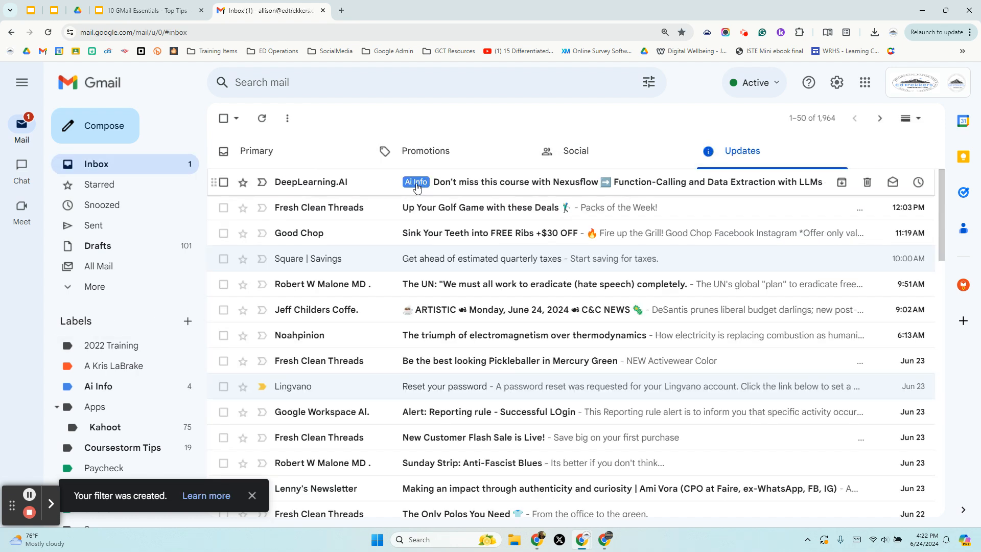
Step: Mark all four Ai Info conversations as read, then return to the Inbox
click(99, 389)
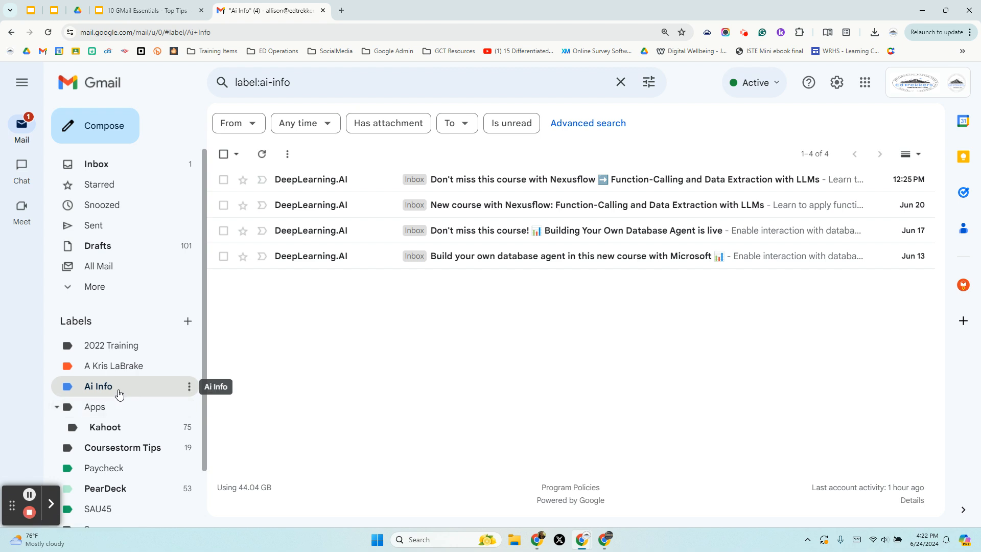
click(225, 153)
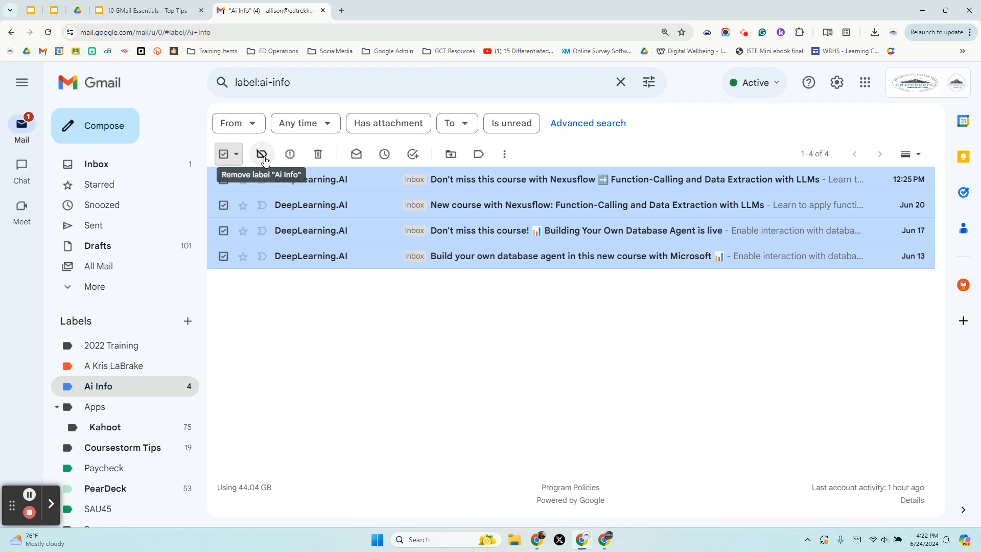
click(355, 161)
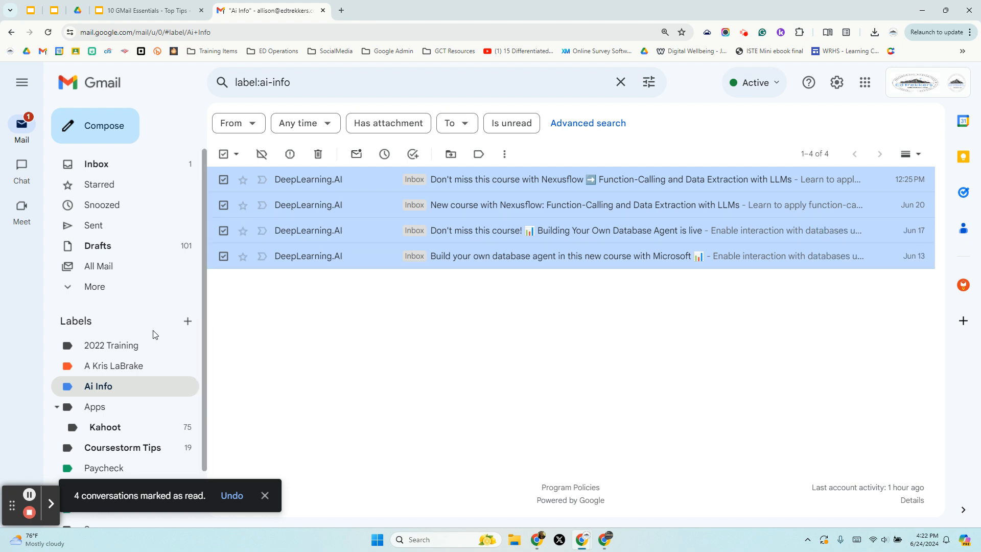
click(107, 391)
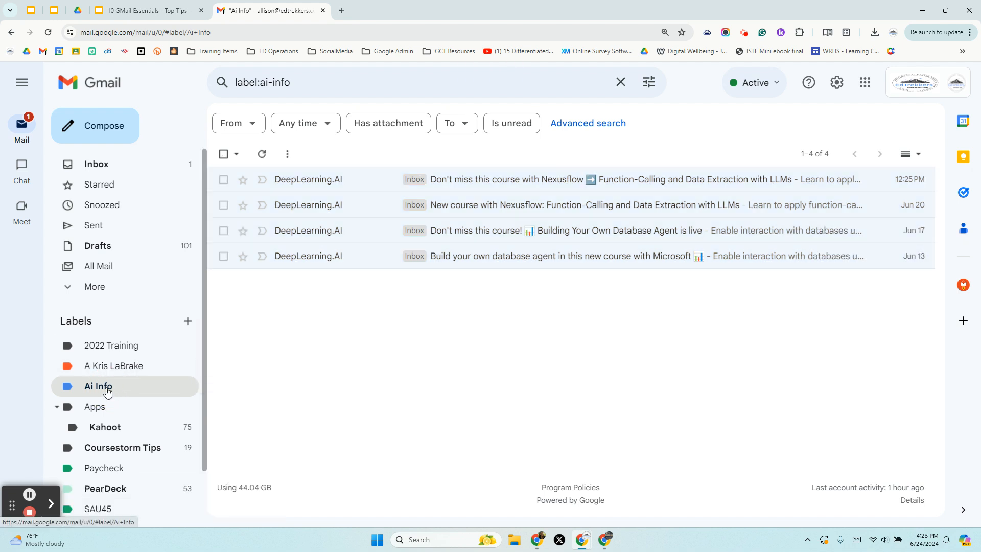
click(90, 172)
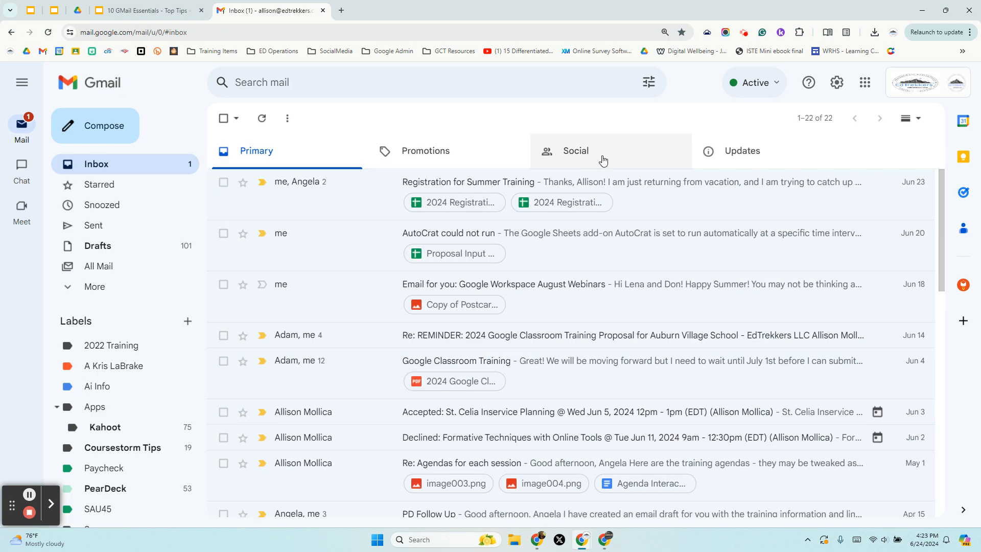
Step: From the Updates category, start a filter for messages like the Google Workspace Alerts email
click(760, 161)
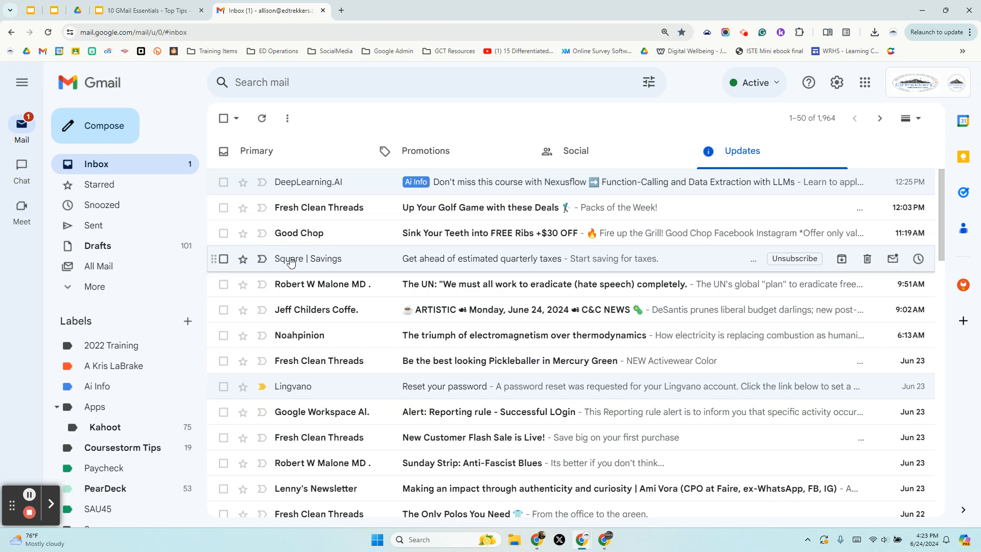
scroll(305, 351, down, 1)
scroll(304, 350, down, 2)
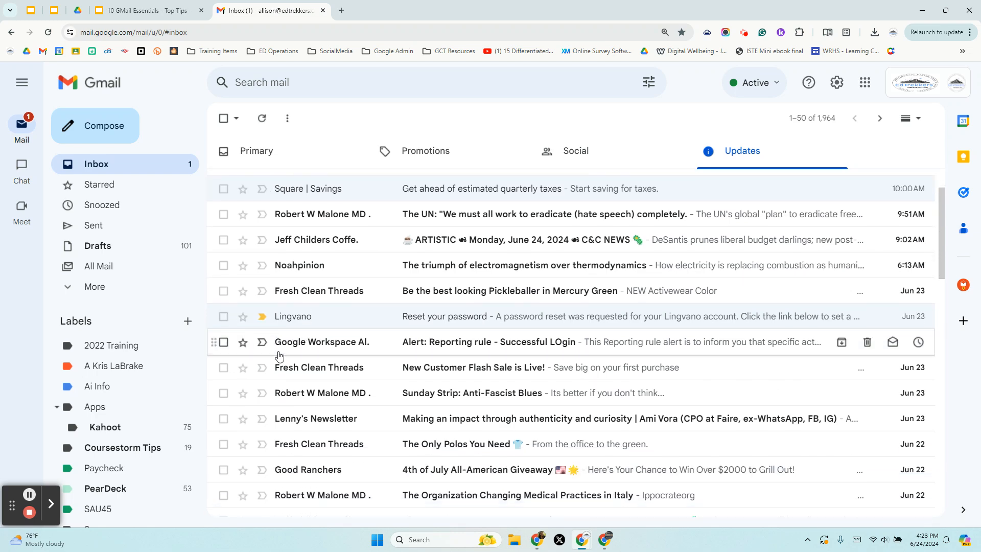
right_click(285, 265)
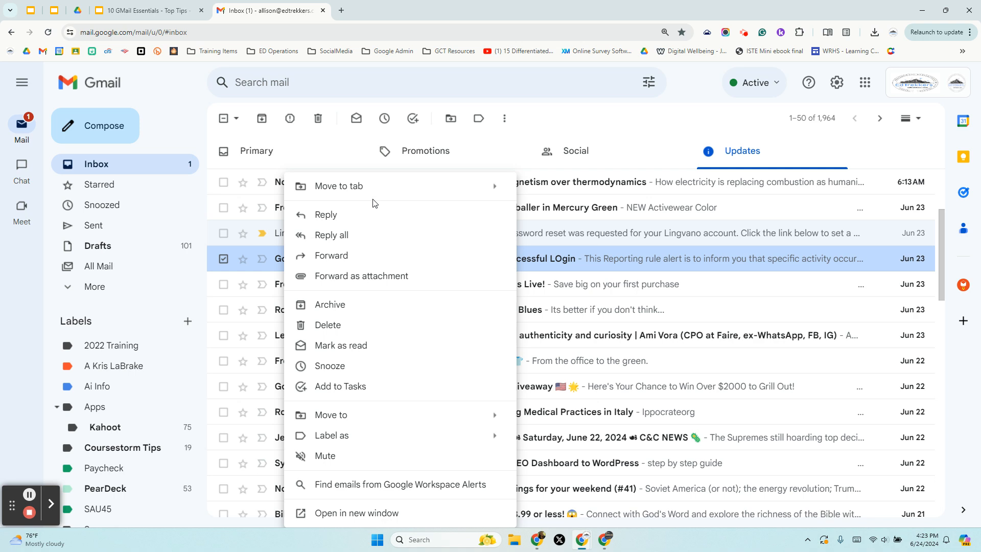
click(505, 121)
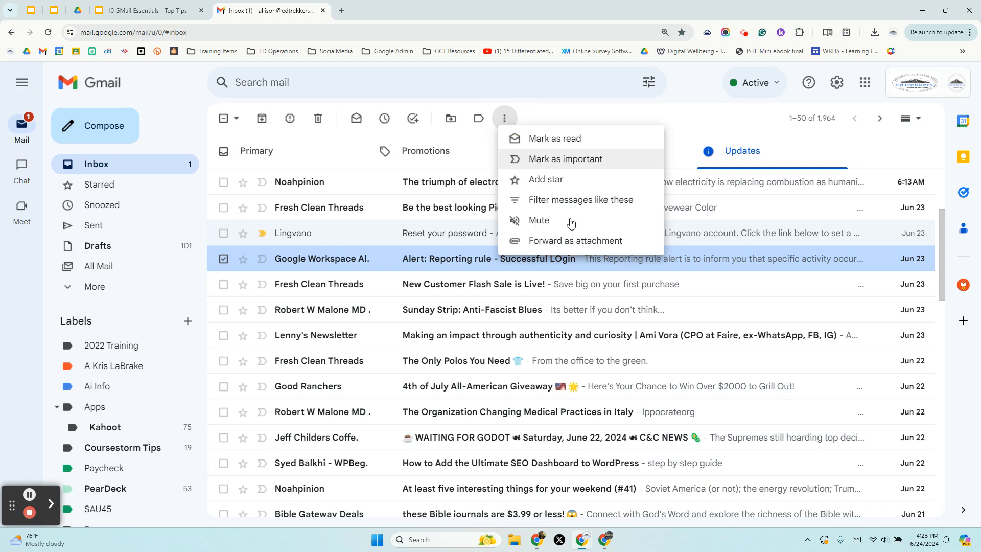
click(595, 198)
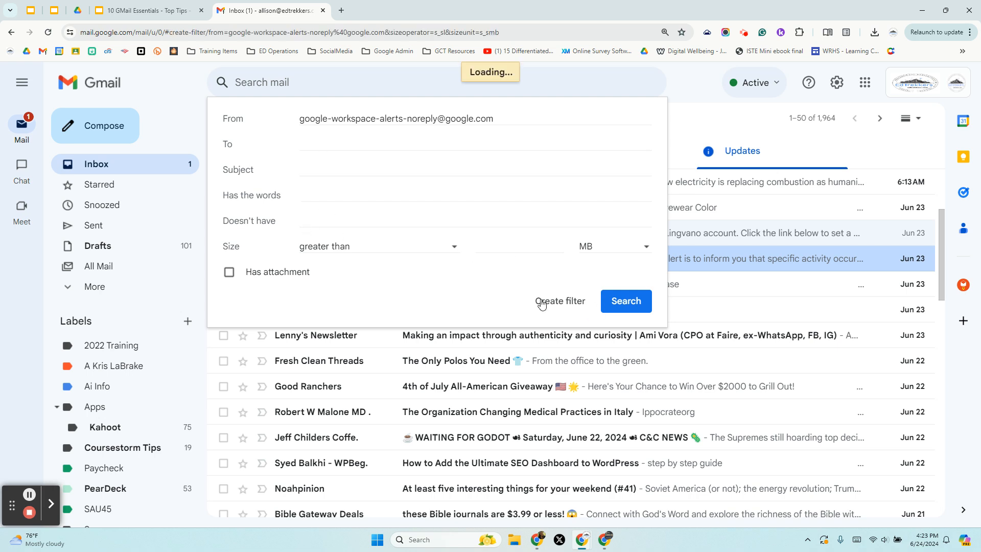
Step: Tick Apply the label without choosing one, and tick Also apply filter to matching conversations
click(551, 305)
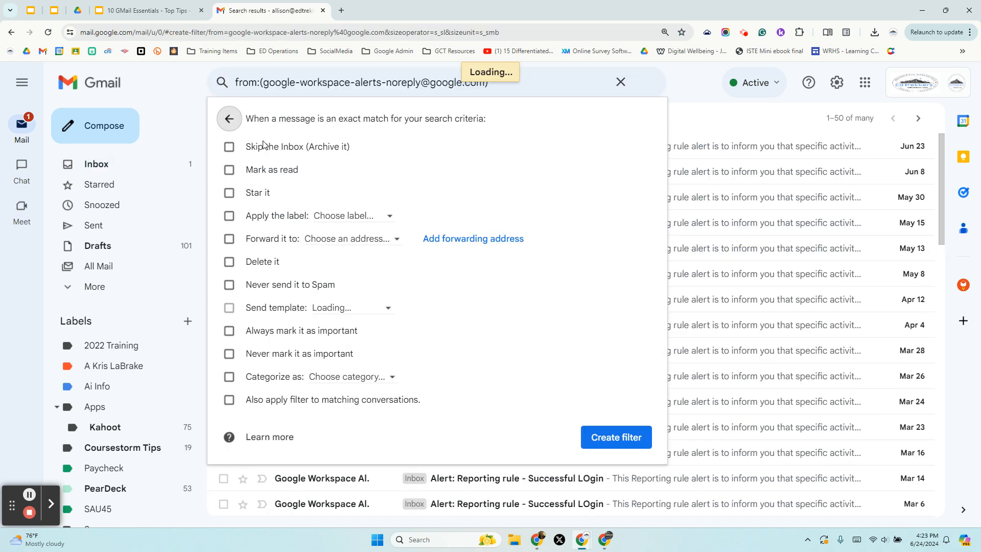
click(229, 215)
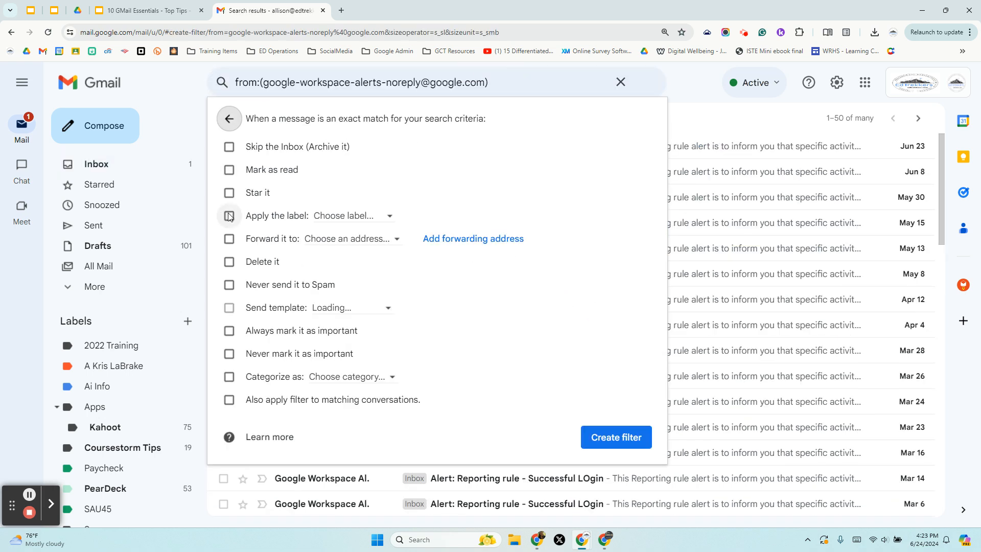
click(340, 215)
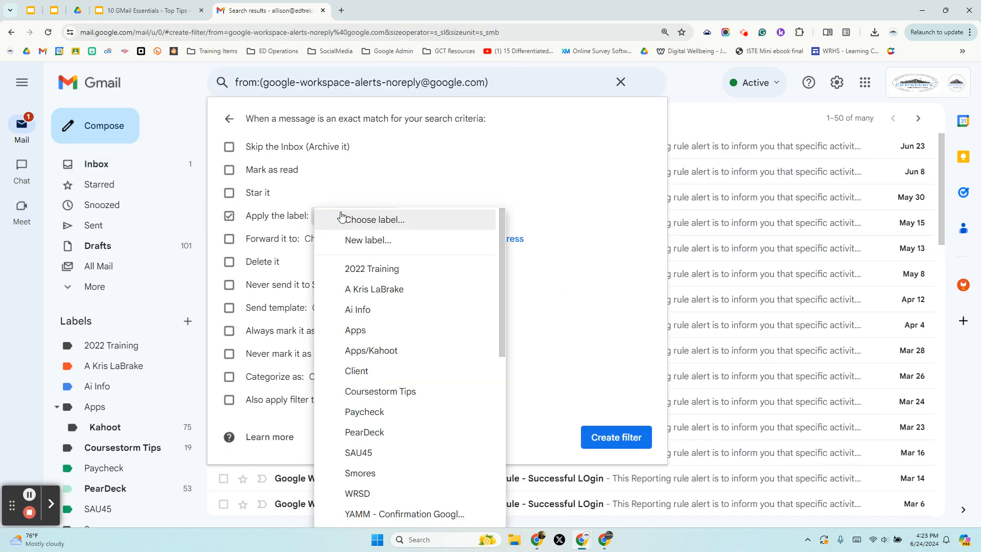
click(564, 256)
click(368, 216)
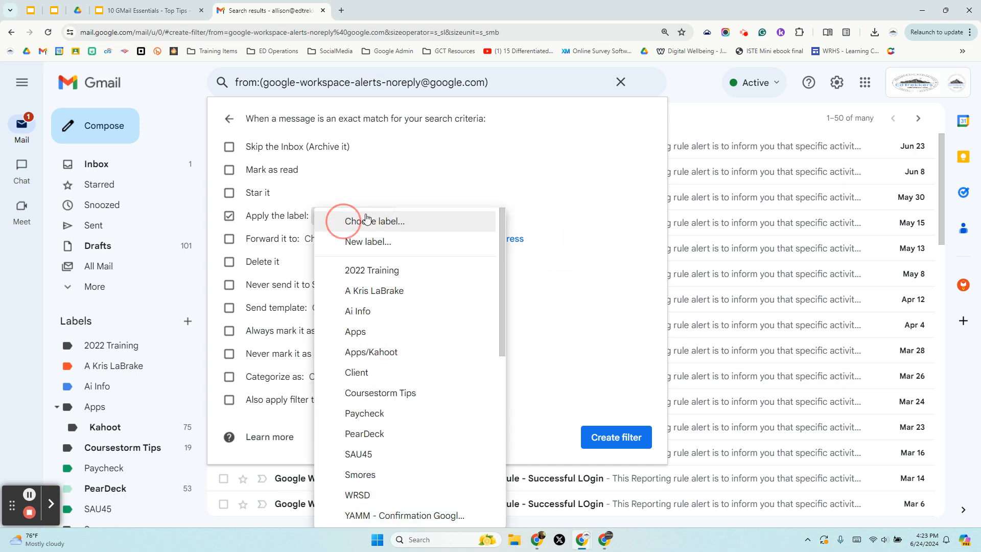
click(582, 302)
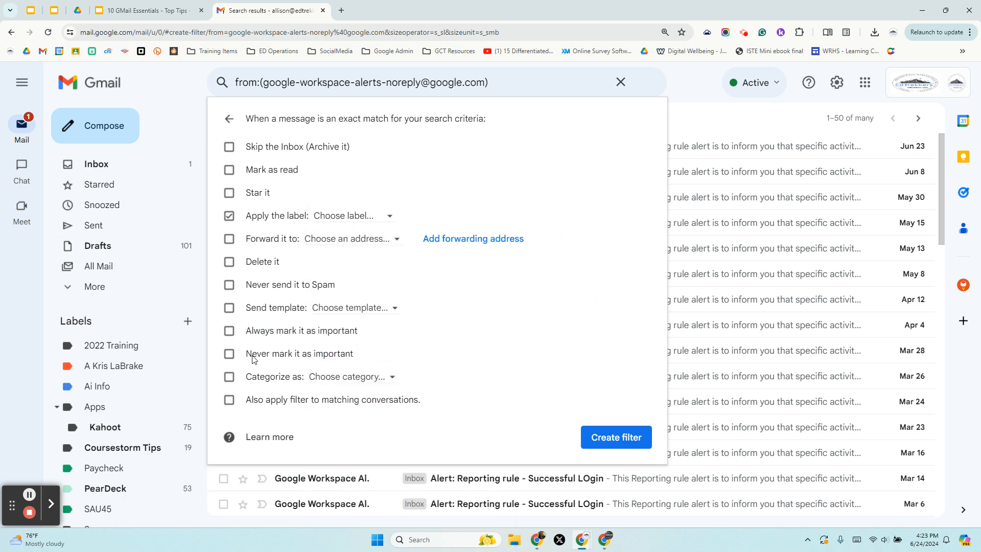
click(300, 403)
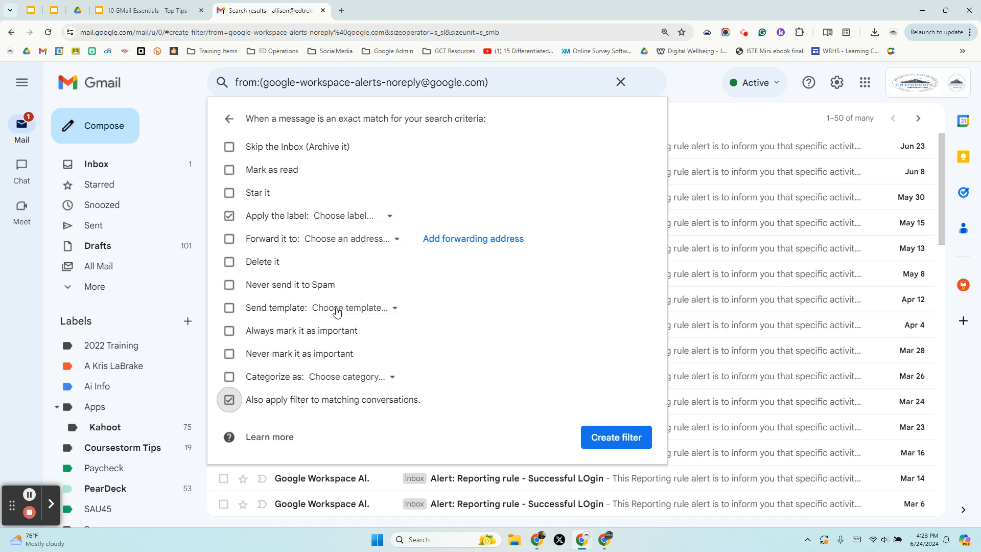
Step: Abandon the unsaved filter and advance the slideshow to the 'Custom Inboxes' slide
click(83, 165)
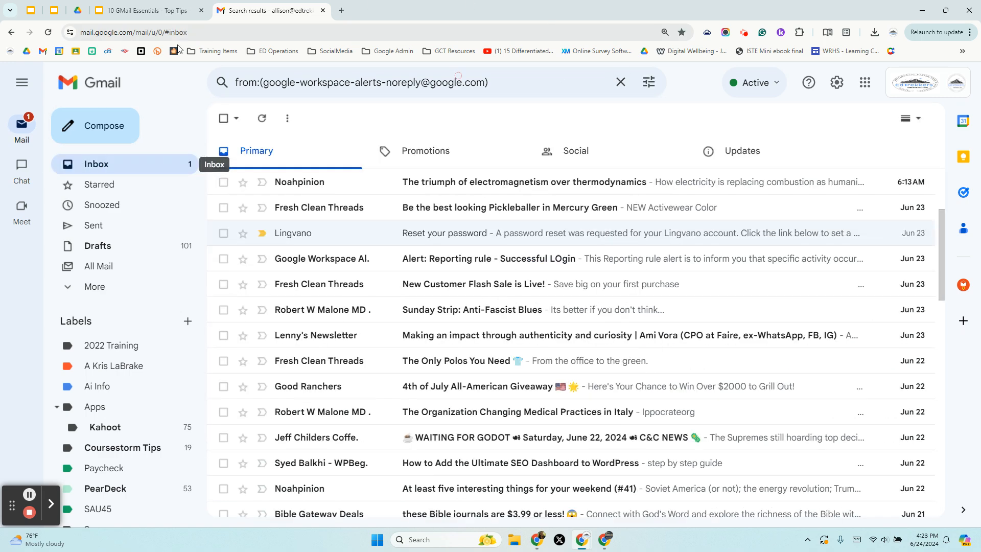
key(ctrl+shift+Tab)
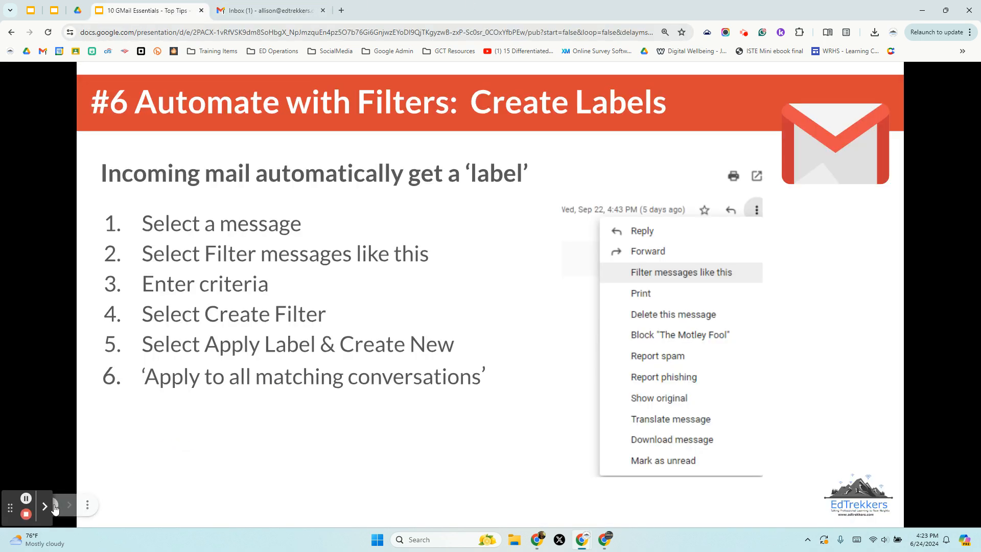
click(66, 505)
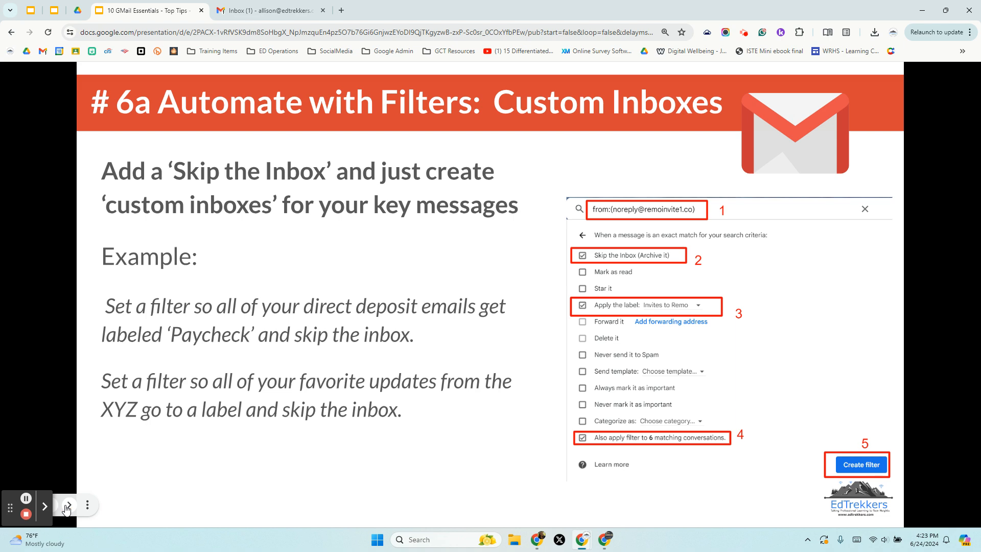